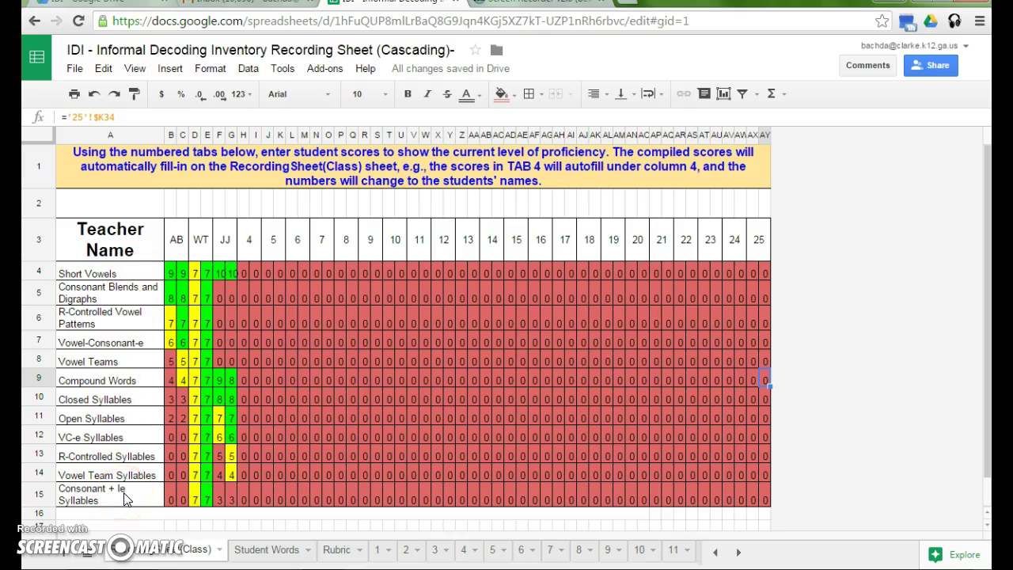
Replace the Teacher Name heading in cell A3 of the class recording sheet with the teacher's surname.
{"action": "left_click", "coordinate": [115, 247]}
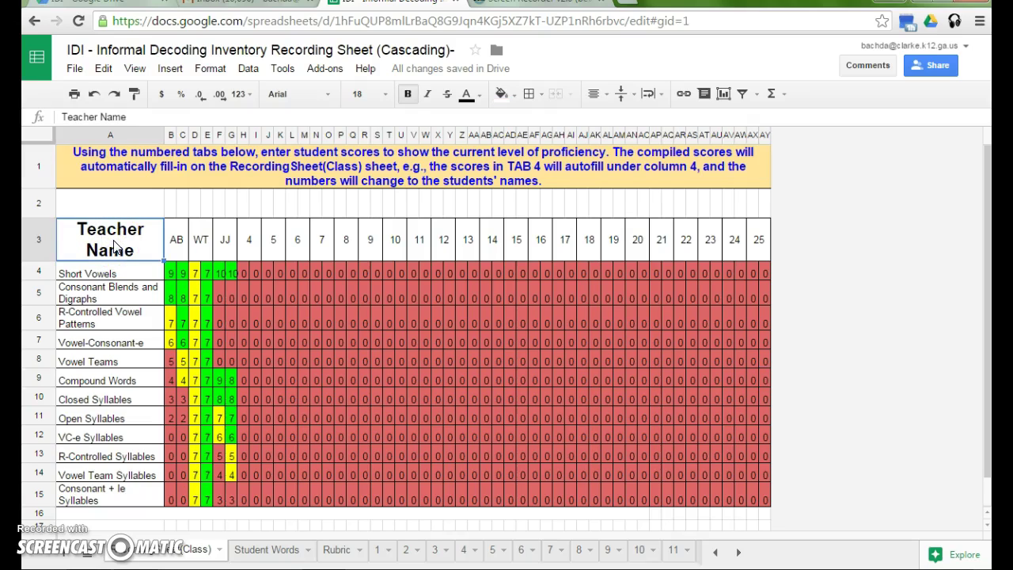
{"action": "type", "text": "BACH"}
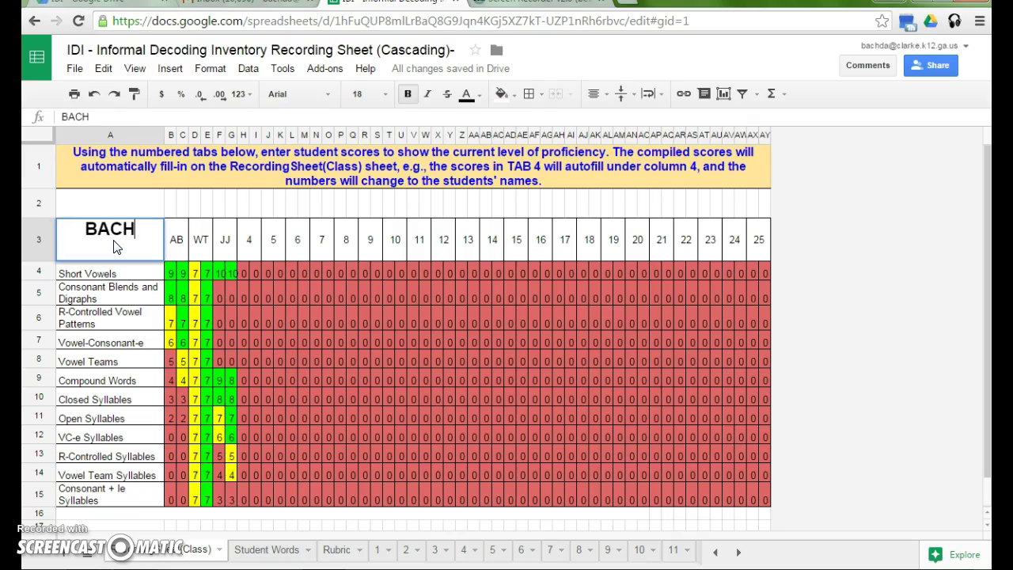
{"action": "left_click", "coordinate": [249, 306]}
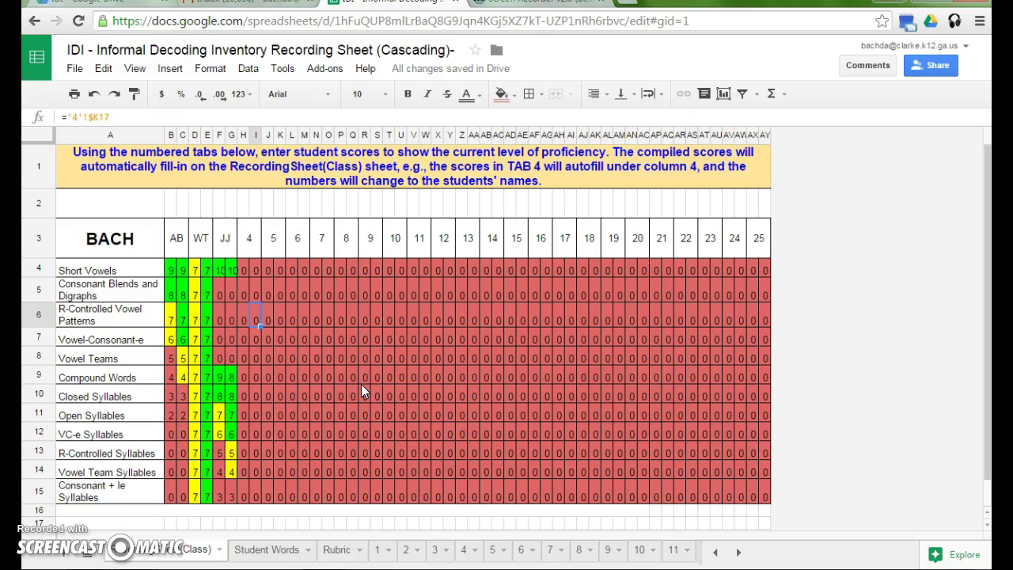
Preview the Student Words sheet for printing in portrait layout, then close the preview without printing.
{"action": "left_click", "coordinate": [267, 556]}
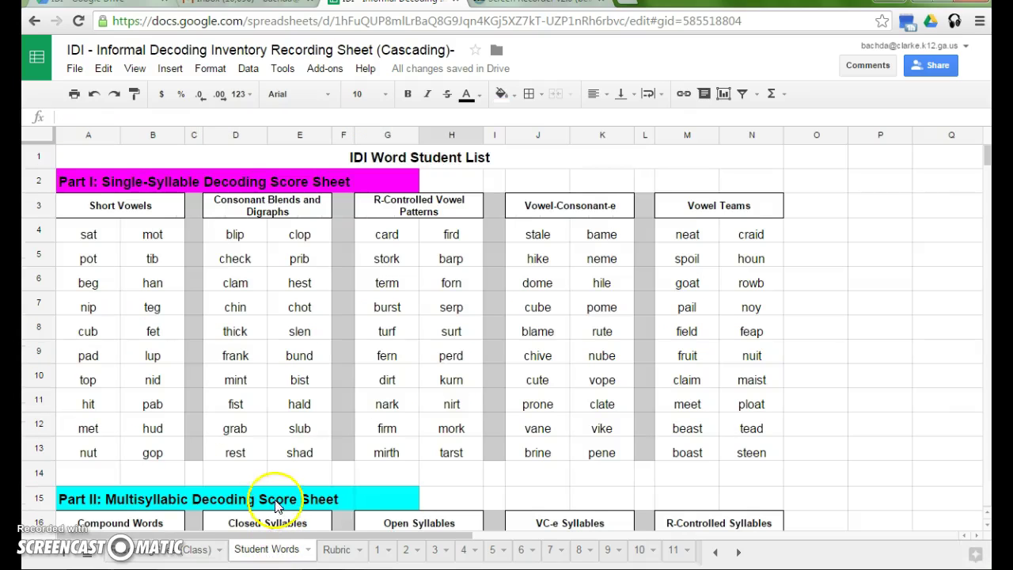
{"action": "left_click", "coordinate": [75, 94]}
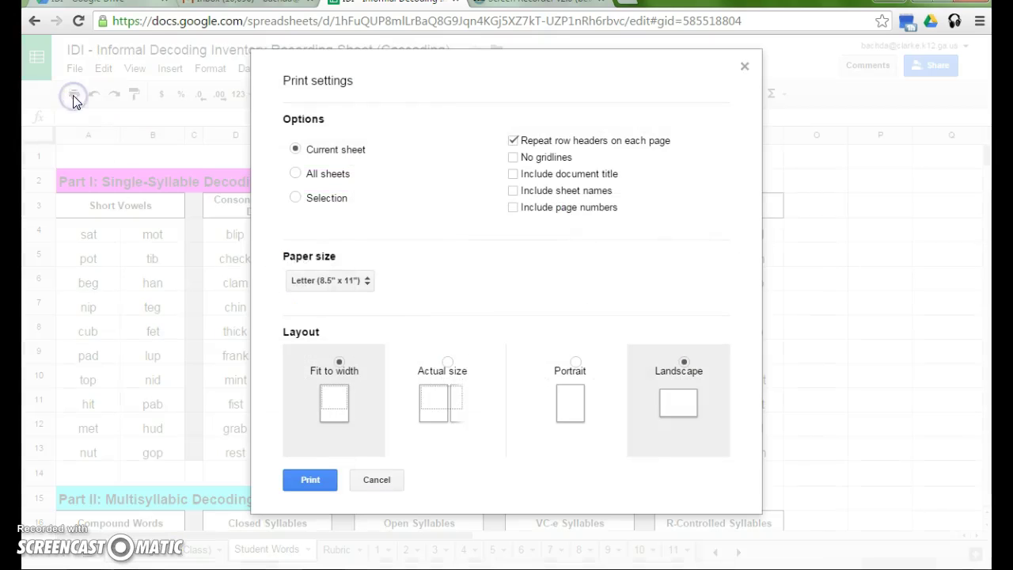
{"action": "left_click", "coordinate": [568, 404]}
{"action": "left_click", "coordinate": [311, 484]}
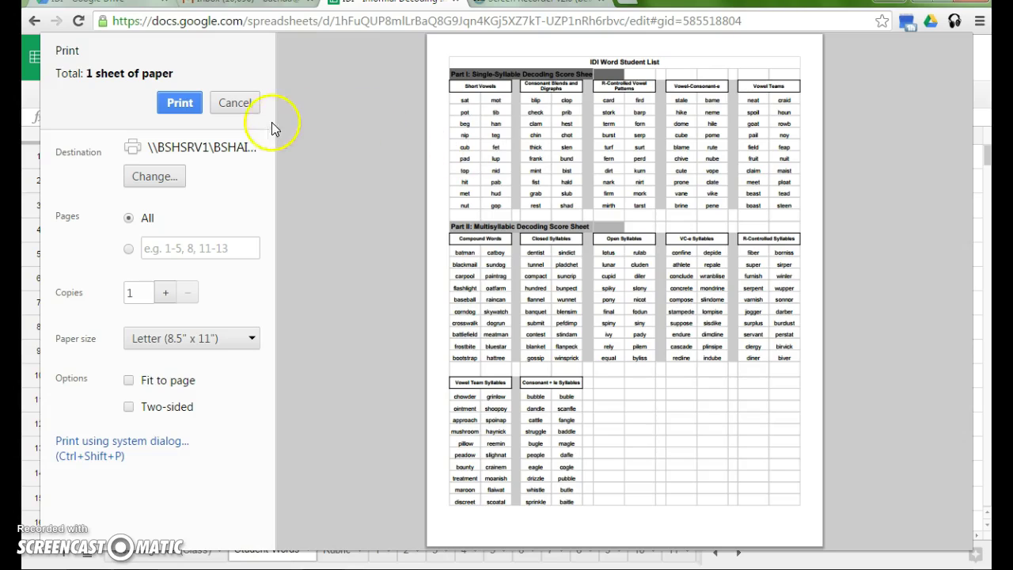
{"action": "left_click", "coordinate": [247, 107]}
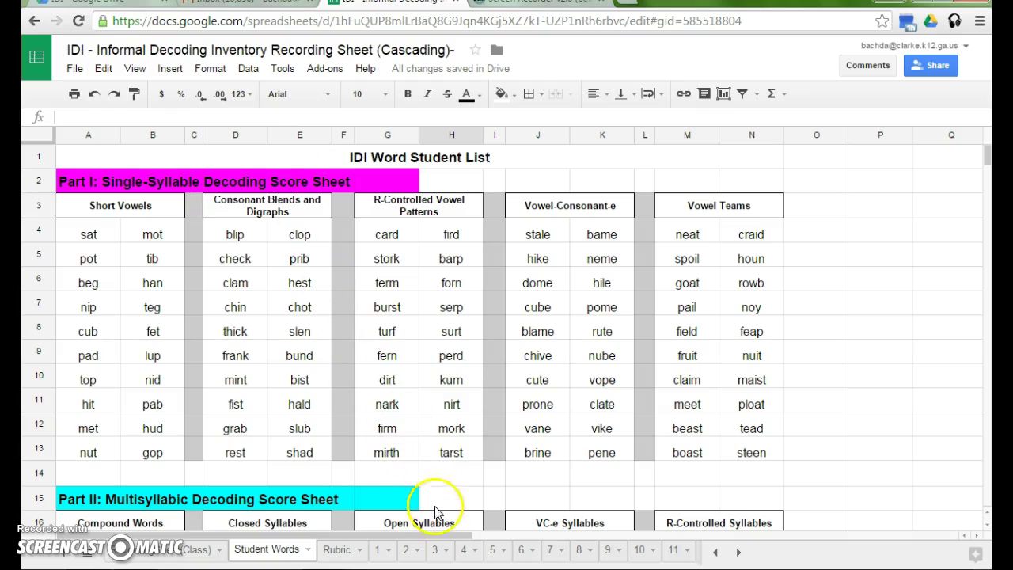
On sheet 4, set the date to 10/28/2015 and replace the name with the student's initials.
{"action": "left_click", "coordinate": [465, 554]}
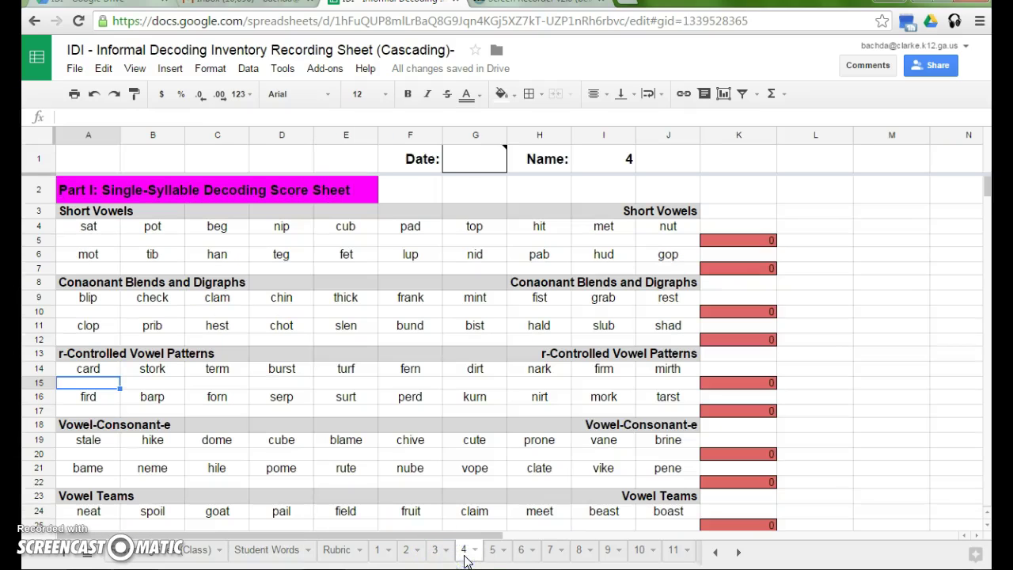
{"action": "left_click", "coordinate": [478, 158]}
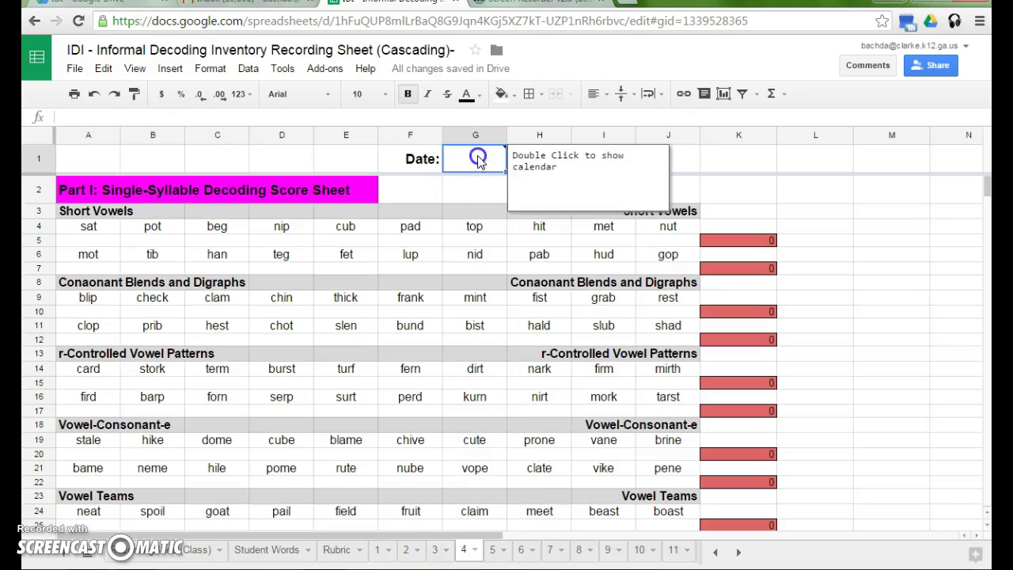
{"action": "double_click", "coordinate": [479, 156]}
{"action": "left_click", "coordinate": [504, 255]}
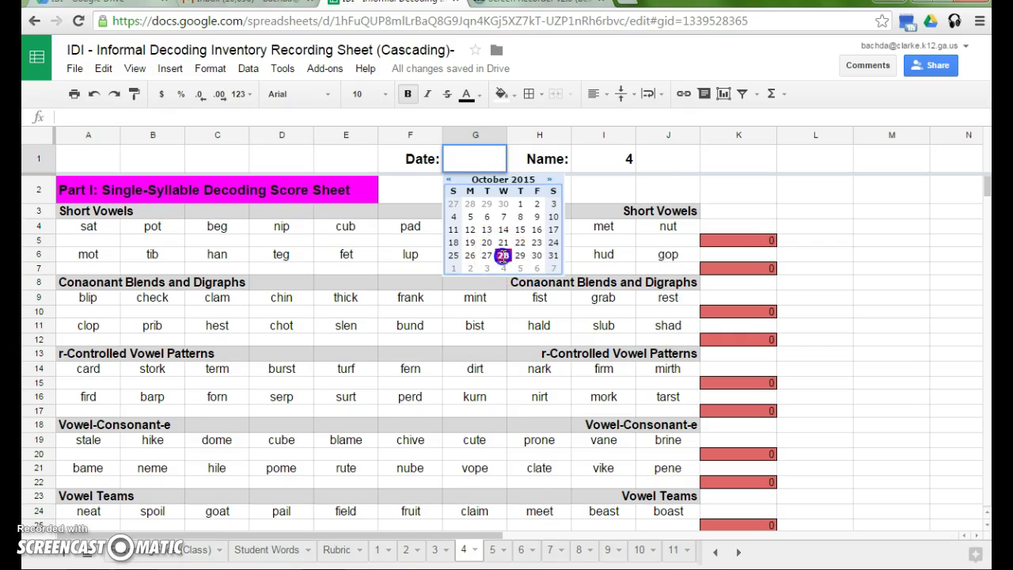
{"action": "left_click", "coordinate": [608, 164]}
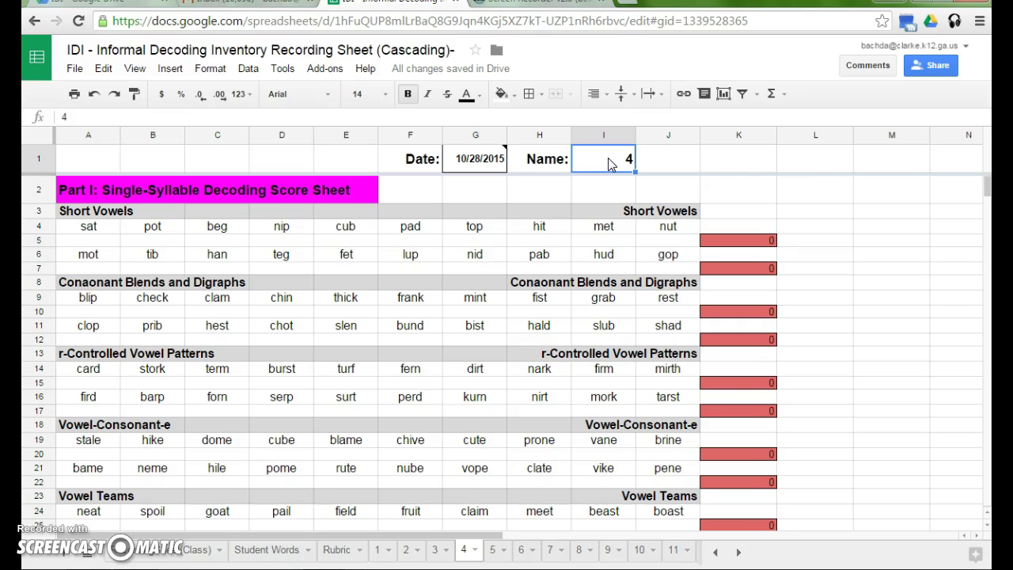
{"action": "type", "text": "DR"}
Score the Short Vowels real words in row 5, entering 1 under sat, pot, beg, cub, pad, hit and met.
{"action": "left_click", "coordinate": [90, 240]}
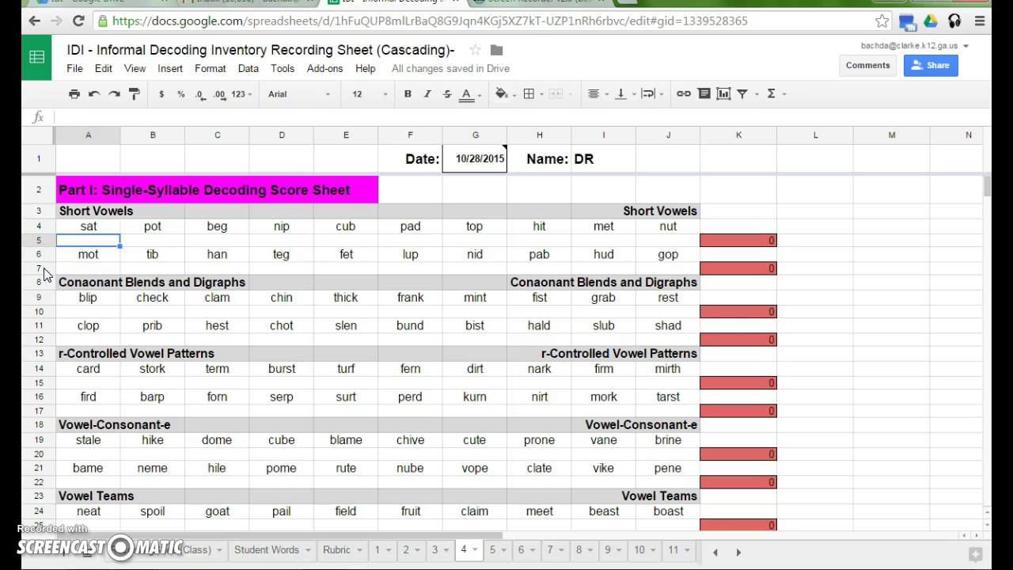
{"action": "type", "text": "1"}
{"action": "key", "text": "Tab"}
{"action": "type", "text": "1"}
{"action": "key", "text": "Tab"}
{"action": "type", "text": "1"}
{"action": "key", "text": "Tab"}
{"action": "key", "text": "Tab"}
{"action": "type", "text": "1"}
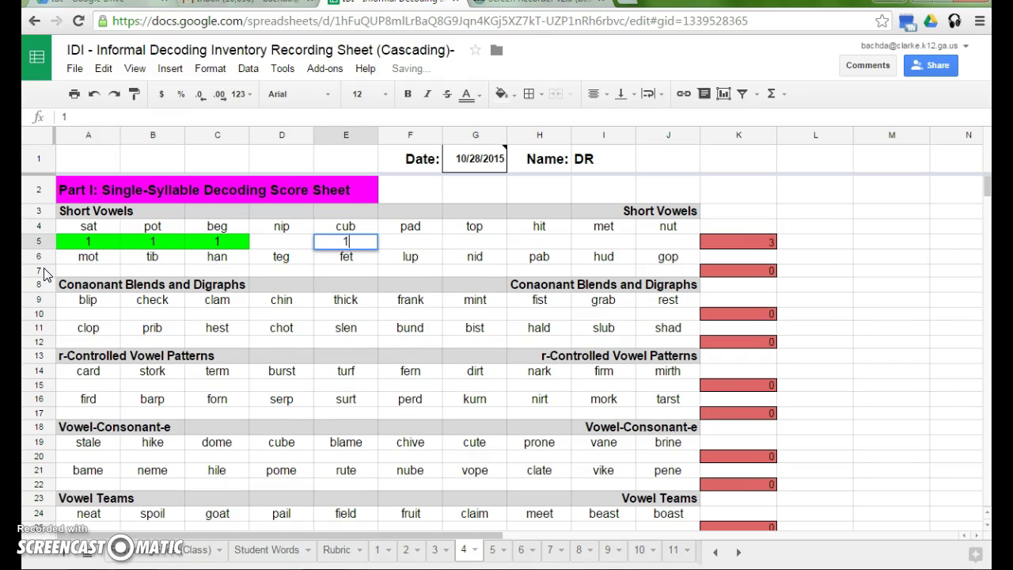
{"action": "key", "text": "Tab"}
{"action": "type", "text": "1"}
{"action": "key", "text": "Tab"}
{"action": "key", "text": "Tab"}
{"action": "type", "text": "1"}
{"action": "key", "text": "Tab"}
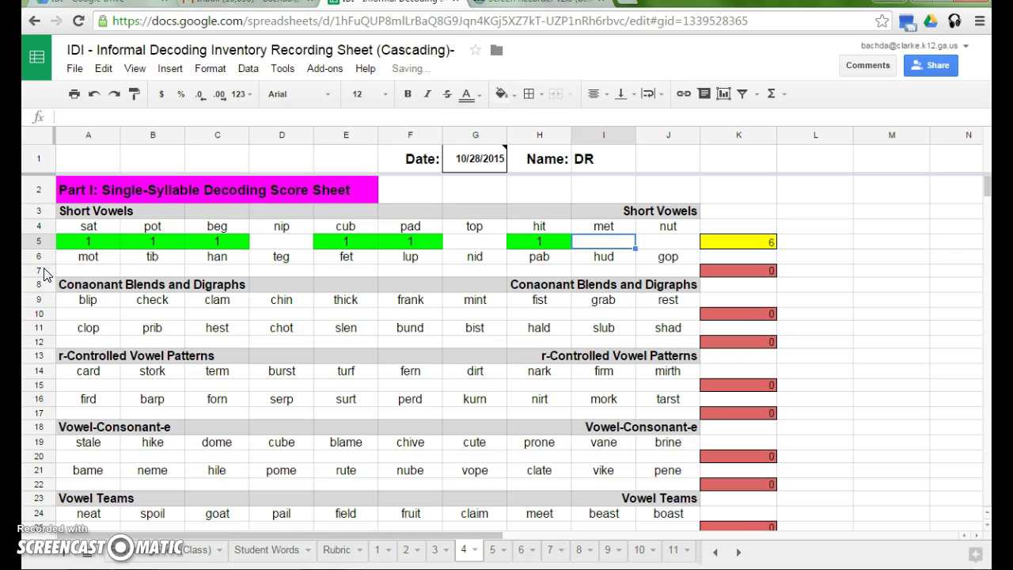
{"action": "type", "text": "1"}
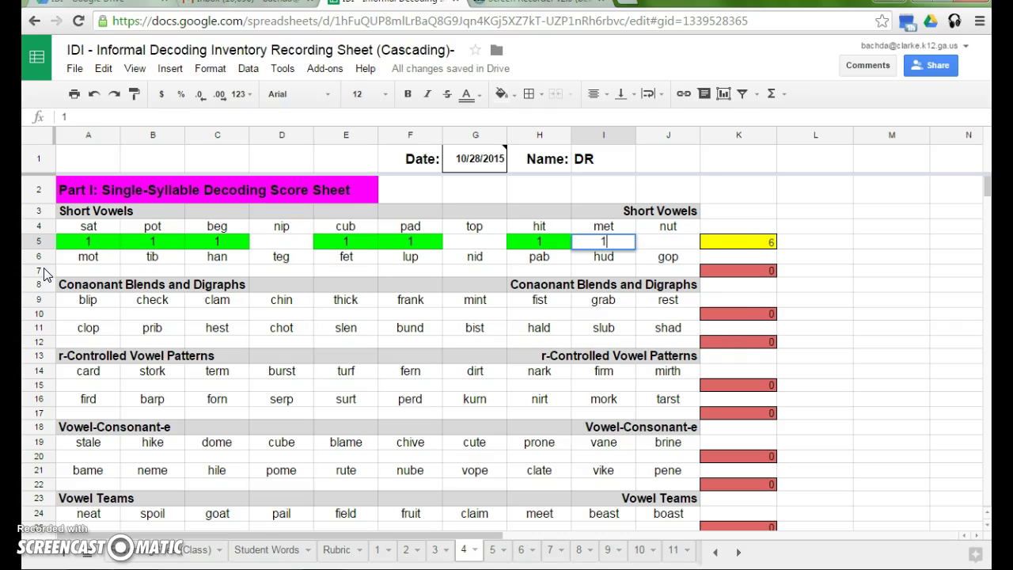
{"action": "key", "text": "Tab"}
Score the Short Vowels nonsense words in row 7, entering 1 under mot, han, teg, fet, lup, nid and pab.
{"action": "key", "text": "Down"}
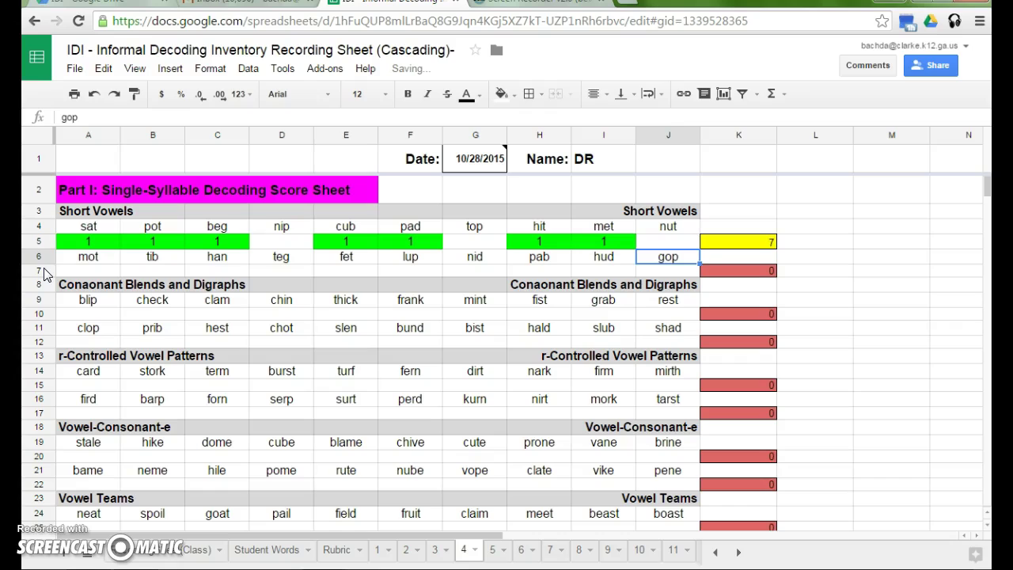
{"action": "key", "text": "Down"}
{"action": "key", "text": "Left"}
{"action": "key", "text": "Left"}
{"action": "key", "text": "Left"}
{"action": "key", "text": "Left"}
{"action": "key", "text": "Left"}
{"action": "key", "text": "Left"}
{"action": "key", "text": "Left"}
{"action": "key", "text": "Left"}
{"action": "key", "text": "Left"}
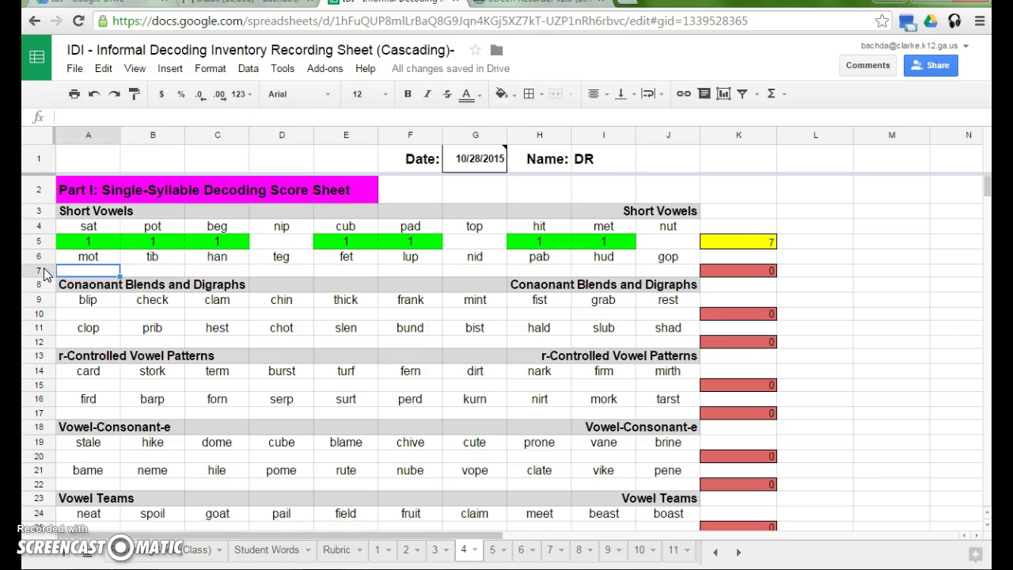
{"action": "type", "text": "1"}
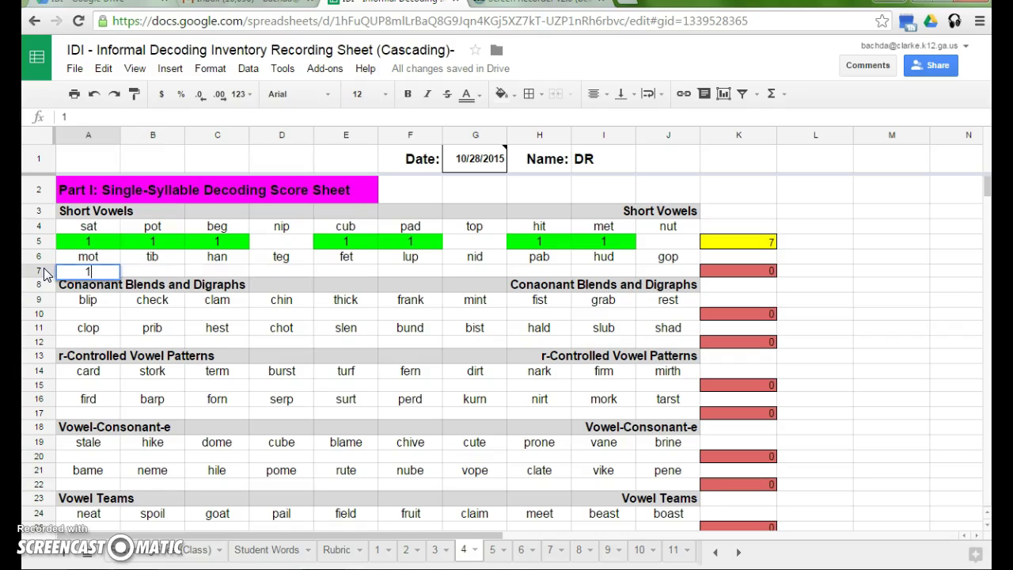
{"action": "key", "text": "Tab"}
{"action": "key", "text": "Tab"}
{"action": "type", "text": "1"}
{"action": "key", "text": "Tab"}
{"action": "type", "text": "1"}
{"action": "key", "text": "Tab"}
{"action": "type", "text": "1"}
{"action": "key", "text": "Tab"}
{"action": "type", "text": "1"}
{"action": "key", "text": "Tab"}
{"action": "type", "text": "1"}
{"action": "key", "text": "Tab"}
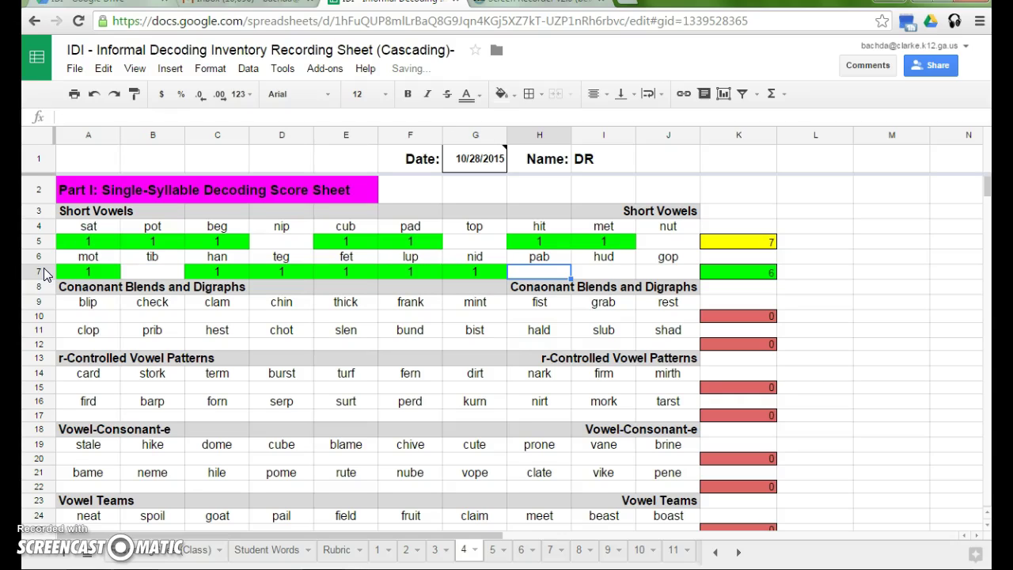
{"action": "type", "text": "1"}
{"action": "key", "text": "Tab"}
{"action": "key", "text": "Tab"}
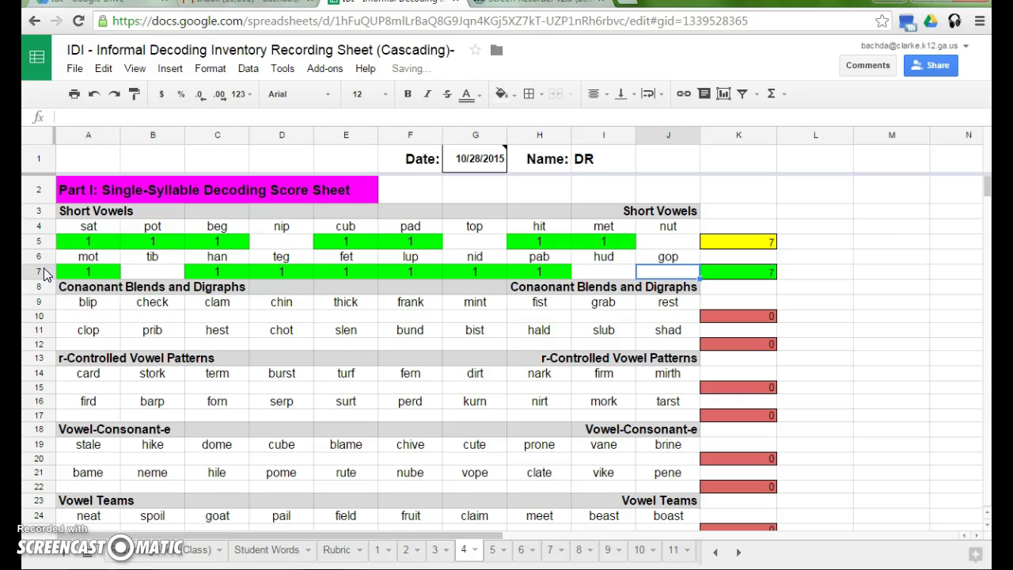
Score the blends and digraphs real words in row 10, entering 1 under blip, check, chin, frank, mint, fist, grab and rest.
{"action": "key", "text": "Down"}
{"action": "key", "text": "Down"}
{"action": "key", "text": "Down"}
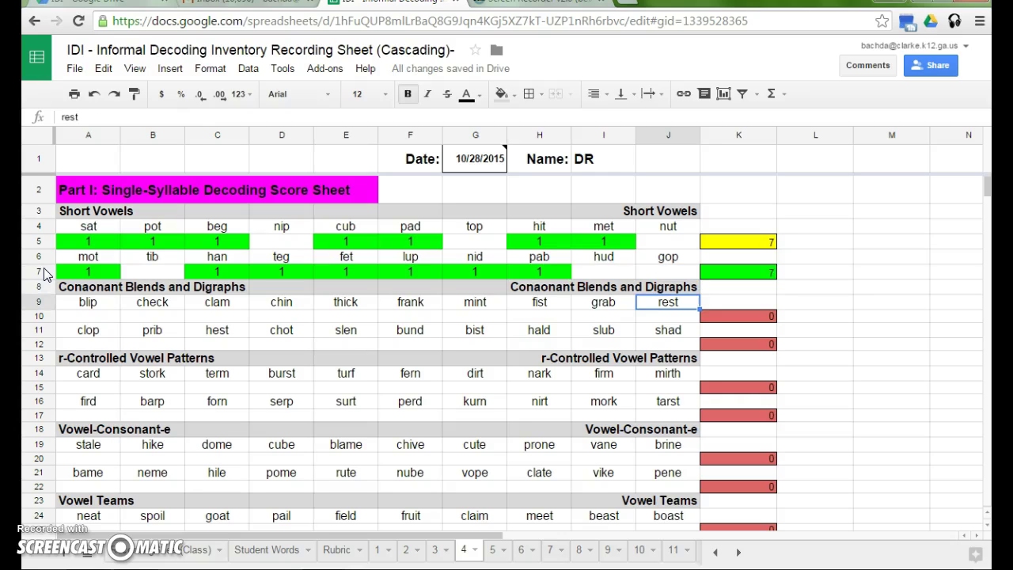
{"action": "key", "text": "Left"}
{"action": "key", "text": "Left"}
{"action": "key", "text": "Left"}
{"action": "key", "text": "Left"}
{"action": "key", "text": "Left"}
{"action": "key", "text": "Left"}
{"action": "key", "text": "Left"}
{"action": "key", "text": "Left"}
{"action": "key", "text": "Left"}
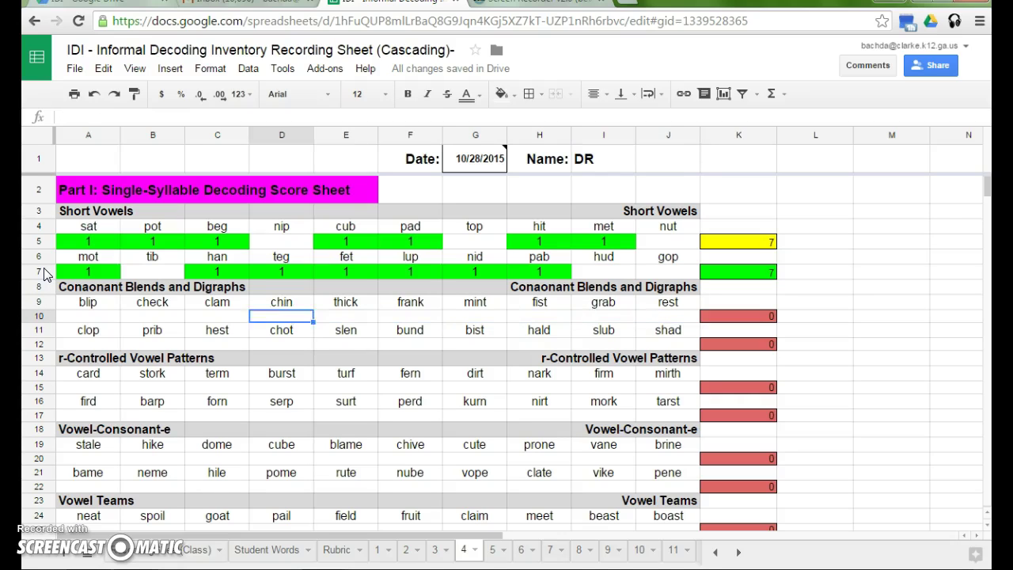
{"action": "type", "text": "1"}
{"action": "key", "text": "Tab"}
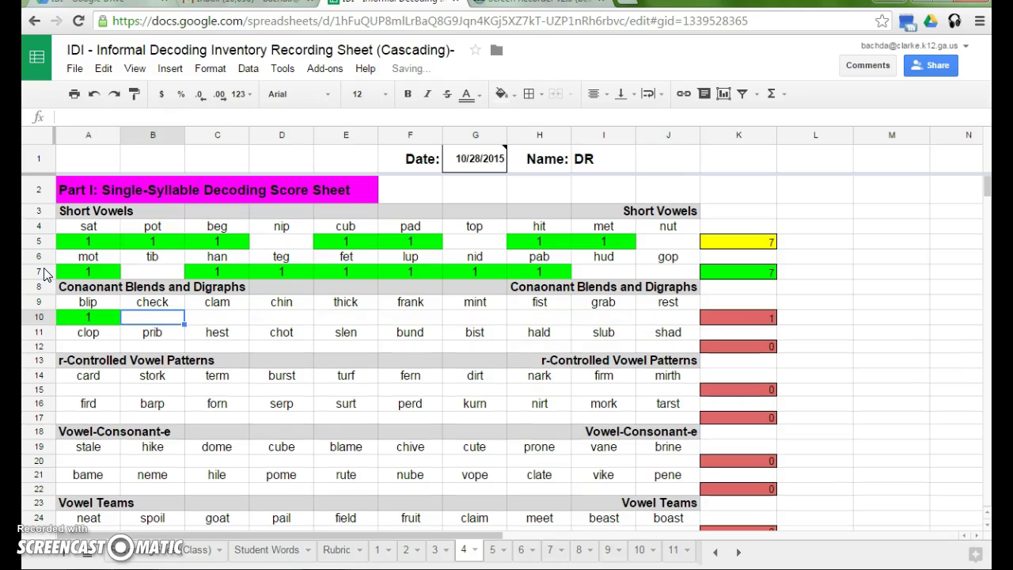
{"action": "type", "text": "1"}
{"action": "key", "text": "Tab"}
{"action": "key", "text": "Tab"}
{"action": "type", "text": "1"}
{"action": "key", "text": "Tab"}
{"action": "key", "text": "Tab"}
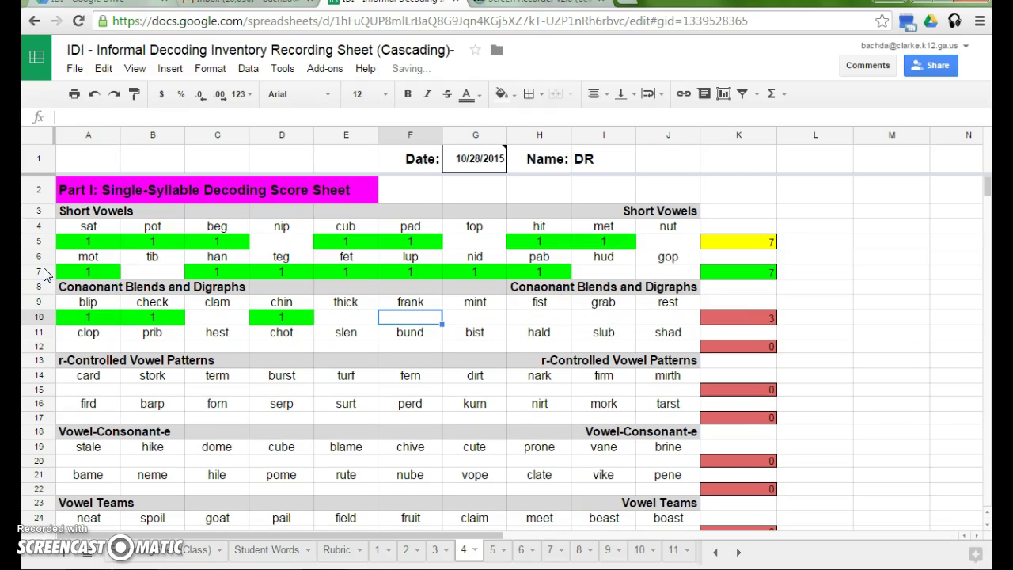
{"action": "type", "text": "1"}
{"action": "key", "text": "Tab"}
{"action": "type", "text": "1"}
{"action": "key", "text": "Tab"}
{"action": "type", "text": "1"}
{"action": "key", "text": "Tab"}
{"action": "type", "text": "1"}
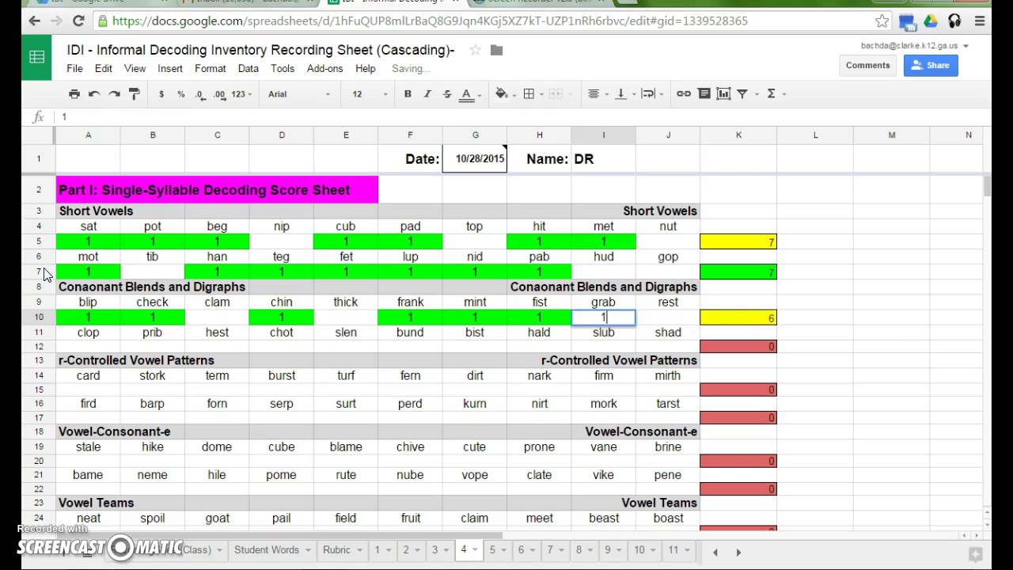
{"action": "key", "text": "Tab"}
{"action": "key", "text": "Down"}
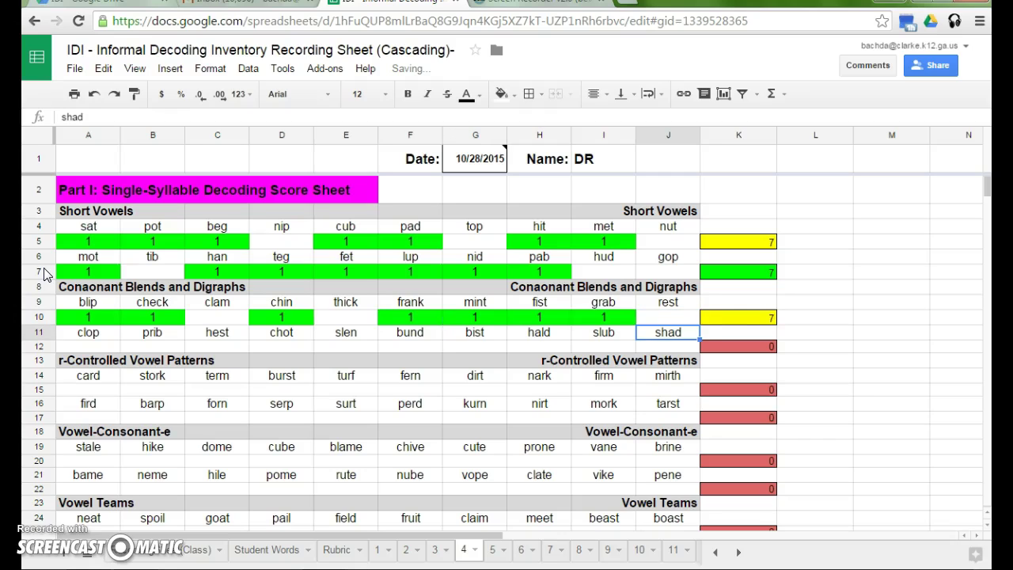
{"action": "key", "text": "Up"}
{"action": "type", "text": "1"}
{"action": "key", "text": "Return"}
Score the blends and digraphs nonsense words in row 12, entering 1 under clop, hest, chot, slen, bund, hald and slub.
{"action": "key", "text": "Down"}
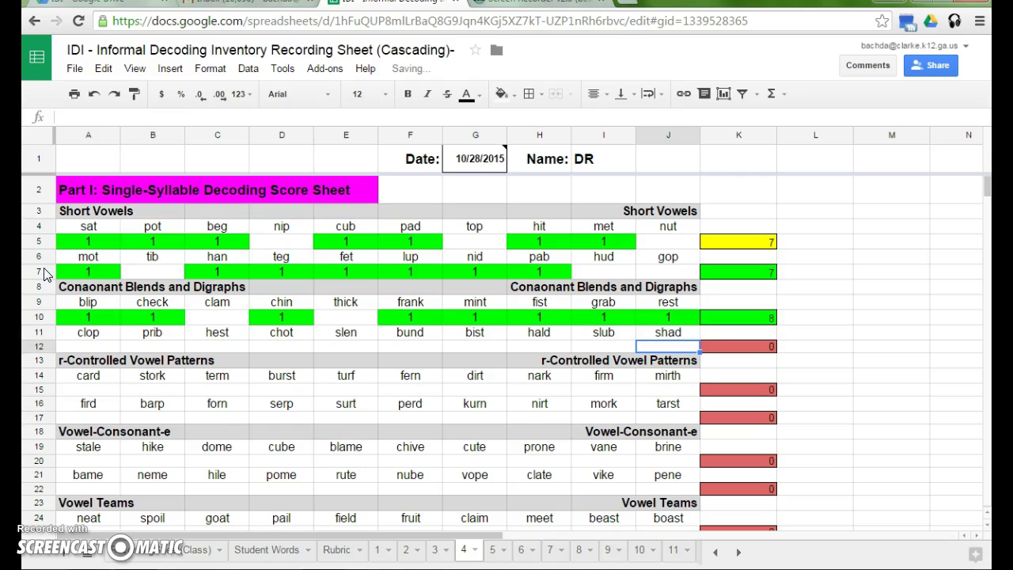
{"action": "key", "text": "Left"}
{"action": "key", "text": "Left"}
{"action": "key", "text": "Left"}
{"action": "key", "text": "Left"}
{"action": "key", "text": "Left"}
{"action": "key", "text": "Left"}
{"action": "key", "text": "Left"}
{"action": "key", "text": "Left"}
{"action": "key", "text": "Left"}
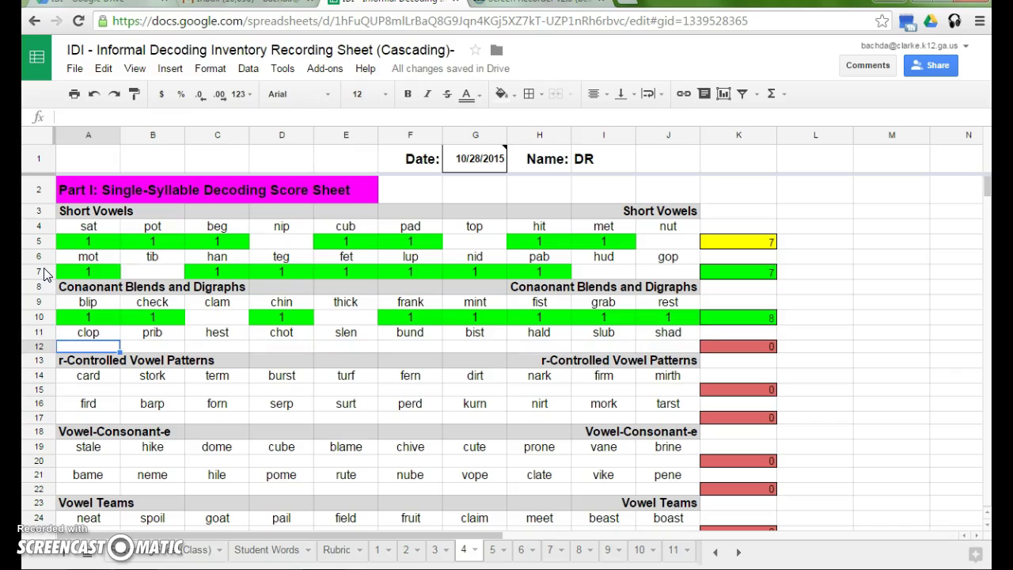
{"action": "type", "text": "1"}
{"action": "key", "text": "Right"}
{"action": "key", "text": "Right"}
{"action": "type", "text": "1"}
{"action": "key", "text": "Right"}
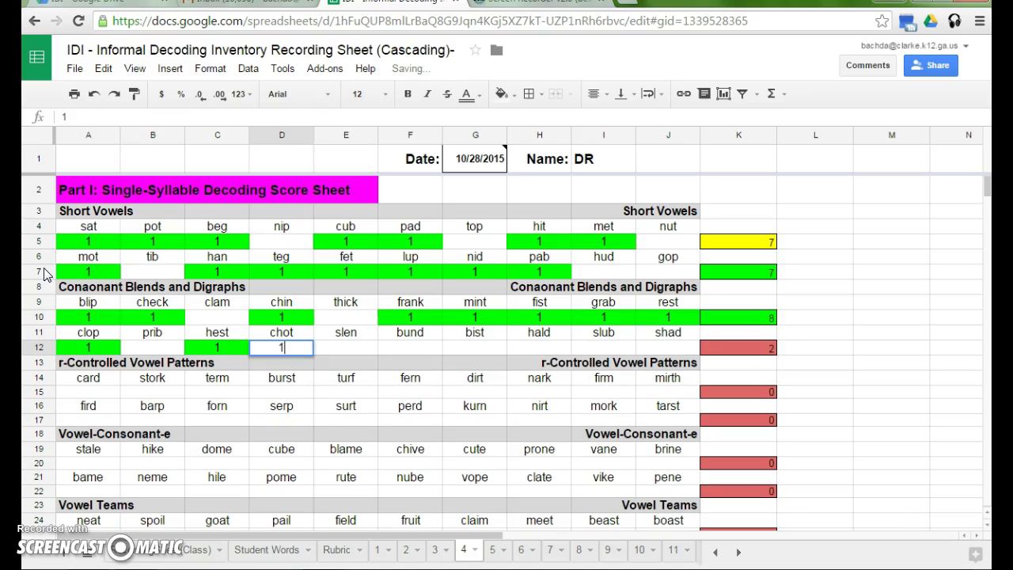
{"action": "type", "text": "1"}
{"action": "key", "text": "Right"}
{"action": "type", "text": "1"}
{"action": "key", "text": "Right"}
{"action": "type", "text": "1"}
{"action": "key", "text": "Right"}
{"action": "key", "text": "Right"}
{"action": "type", "text": "1"}
{"action": "key", "text": "Right"}
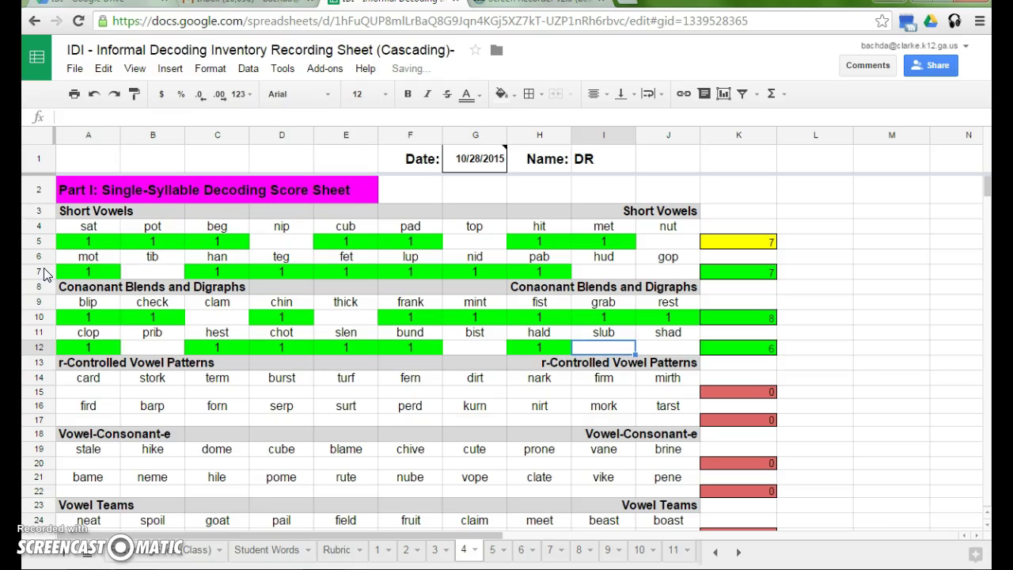
{"action": "type", "text": "1"}
{"action": "key", "text": "Right"}
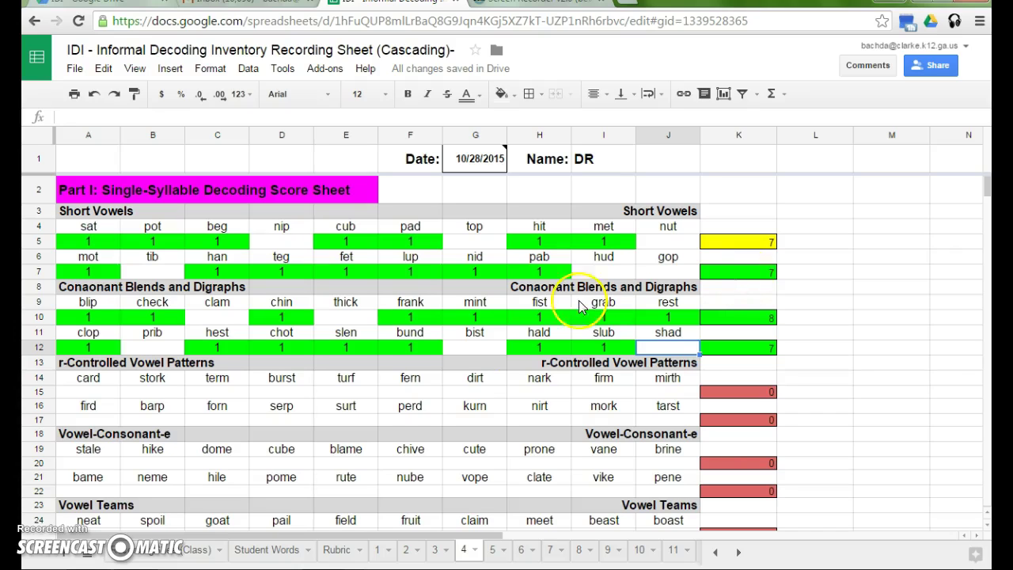
Review the score ranges on the Rubric sheet and the student's compiled scores on the class recording sheet.
{"action": "left_click", "coordinate": [339, 554]}
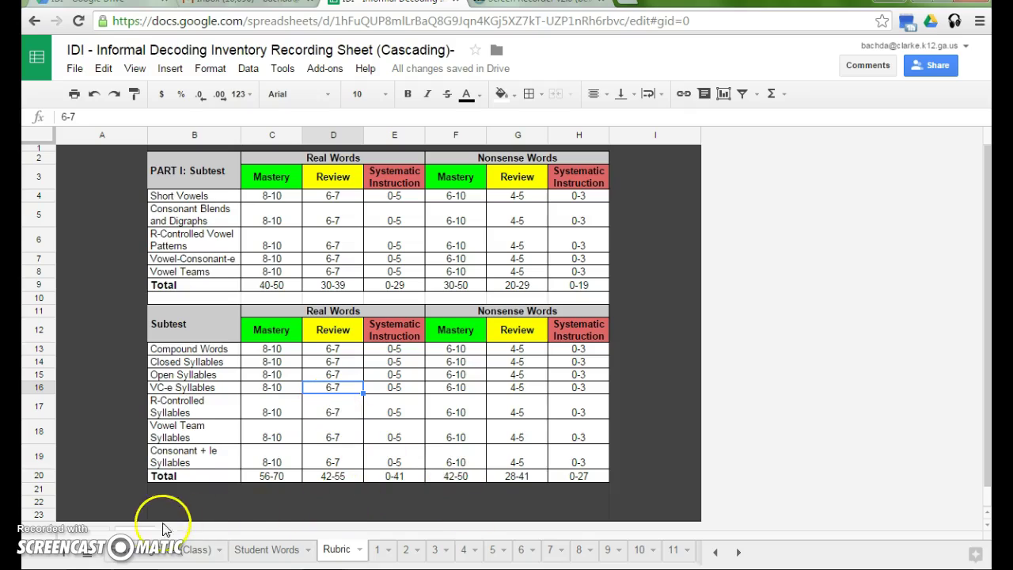
{"action": "left_click", "coordinate": [140, 557]}
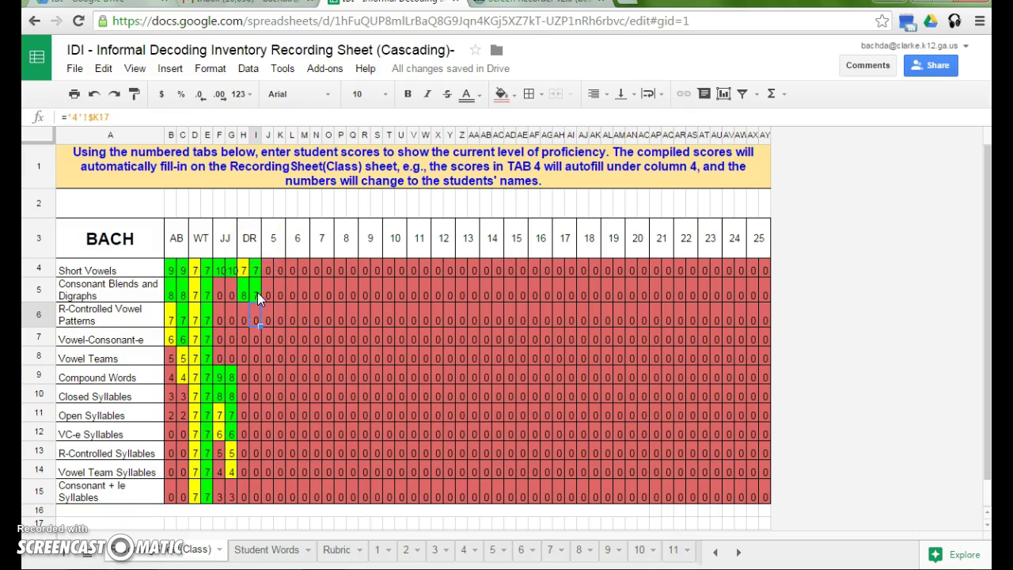
Generate a print preview of student sheet 4 in landscape orientation.
{"action": "left_click", "coordinate": [466, 553]}
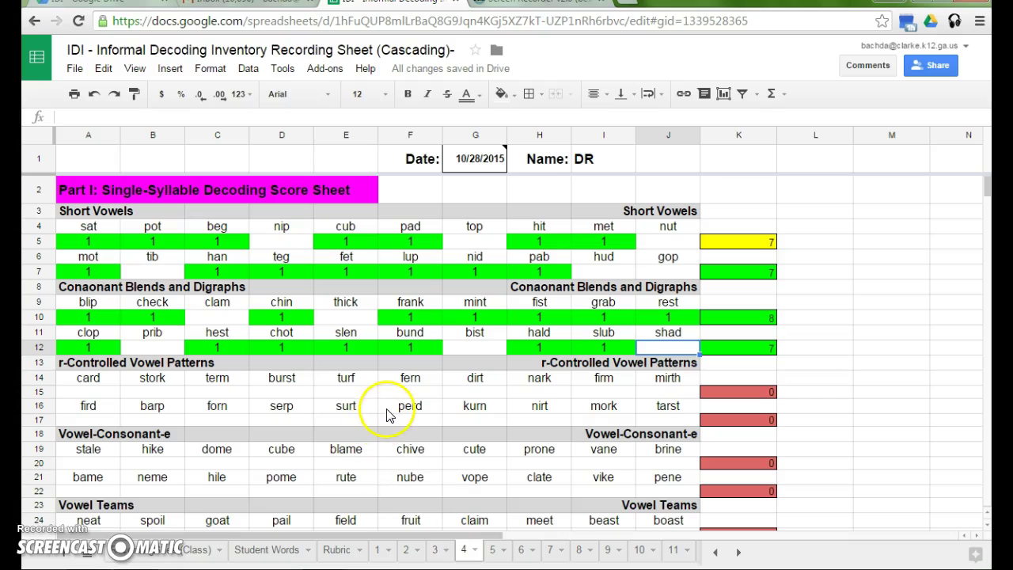
{"action": "left_click", "coordinate": [73, 95]}
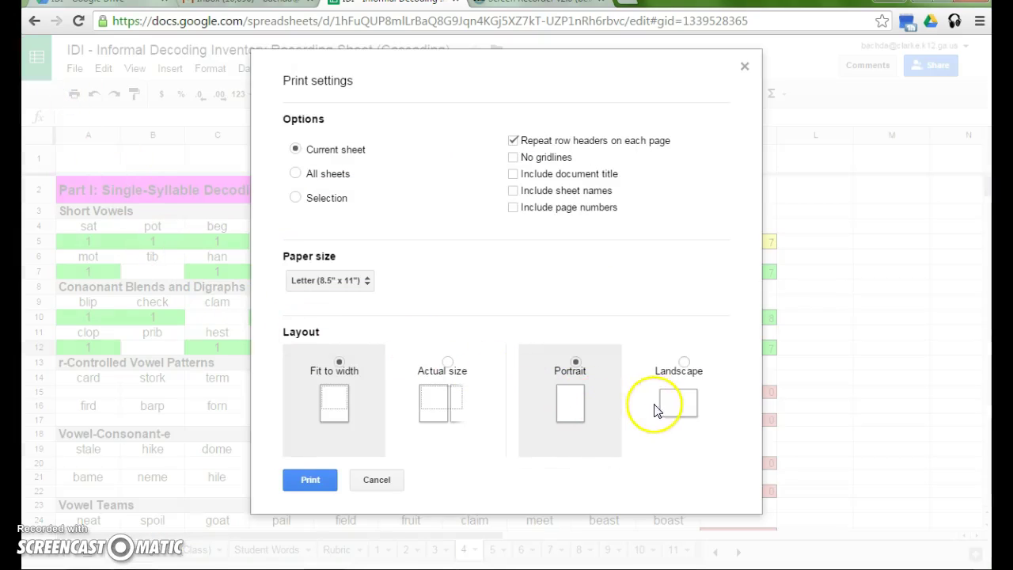
{"action": "left_click", "coordinate": [686, 405]}
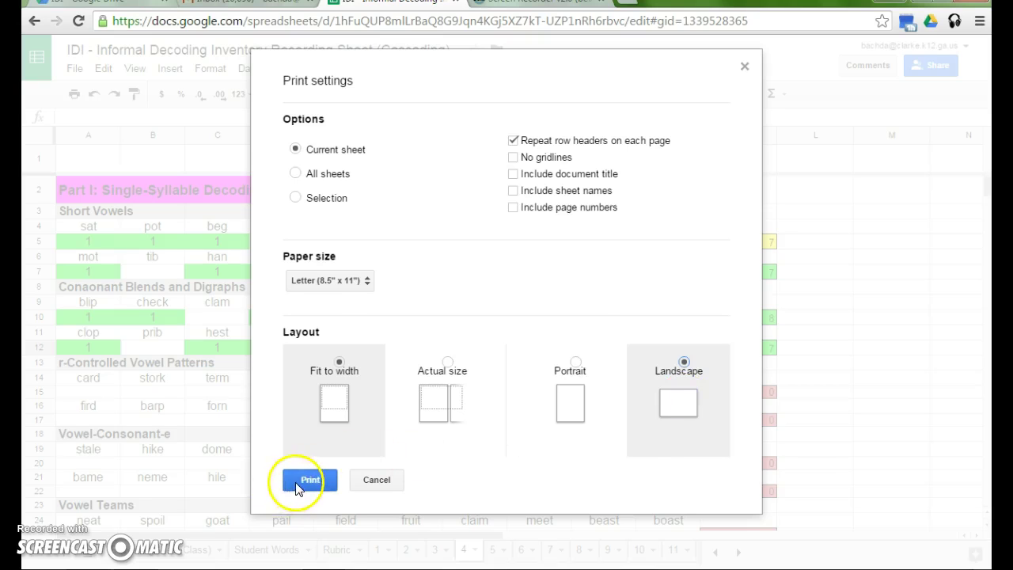
{"action": "left_click", "coordinate": [299, 481]}
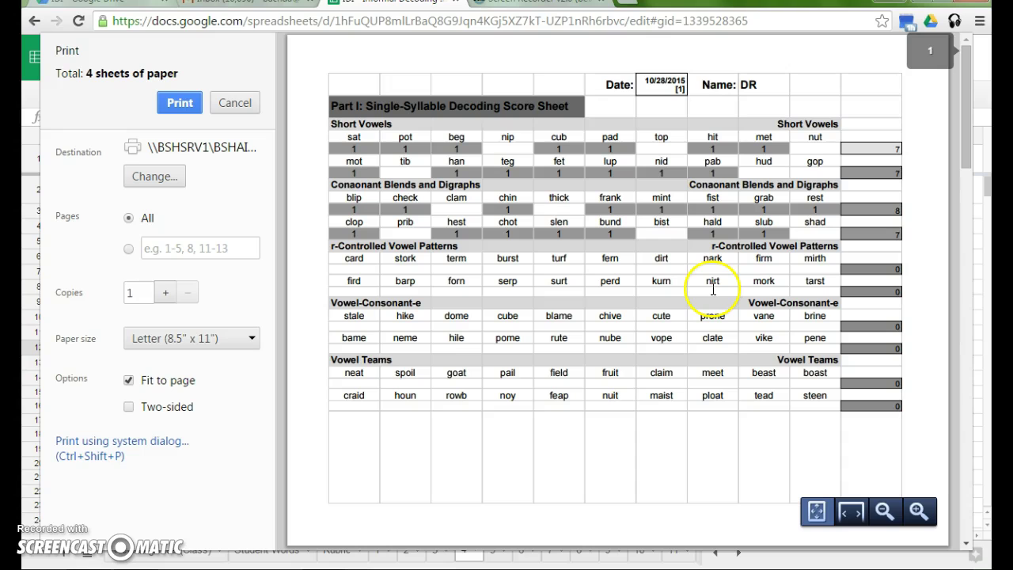
Examine the single-syllable and multisyllabic score sheet pages in the print preview, and close it without printing.
{"action": "scroll", "coordinate": [588, 297], "scroll_direction": "down", "scroll_amount": 4}
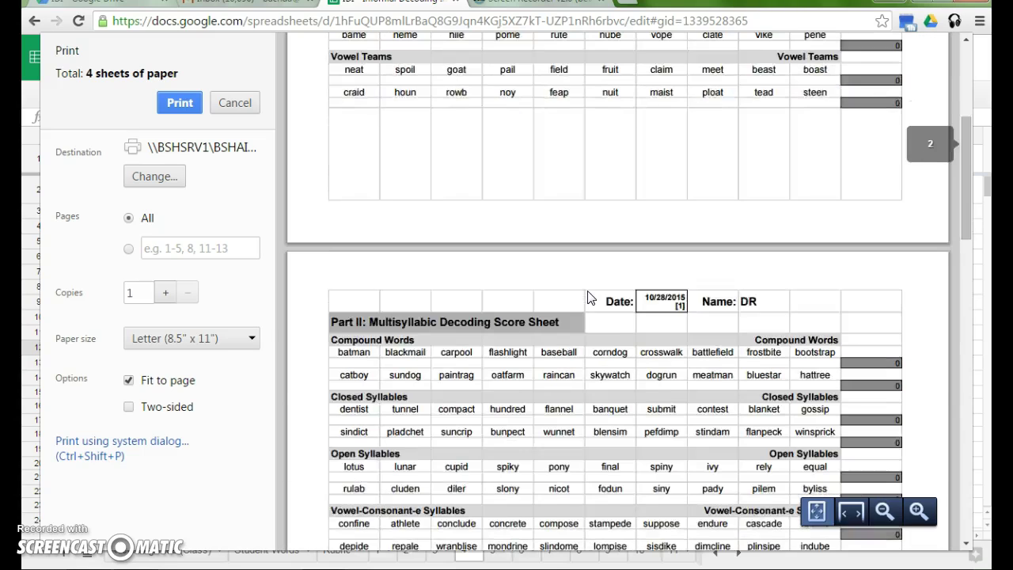
{"action": "scroll", "coordinate": [589, 296], "scroll_direction": "down", "scroll_amount": 2}
{"action": "scroll", "coordinate": [588, 291], "scroll_direction": "down", "scroll_amount": 1}
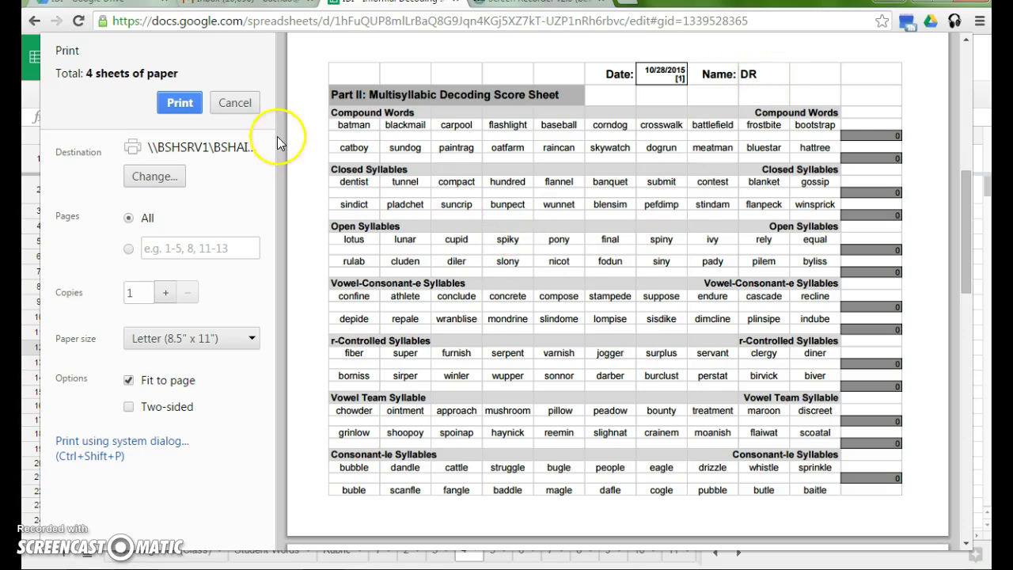
{"action": "left_click", "coordinate": [235, 104]}
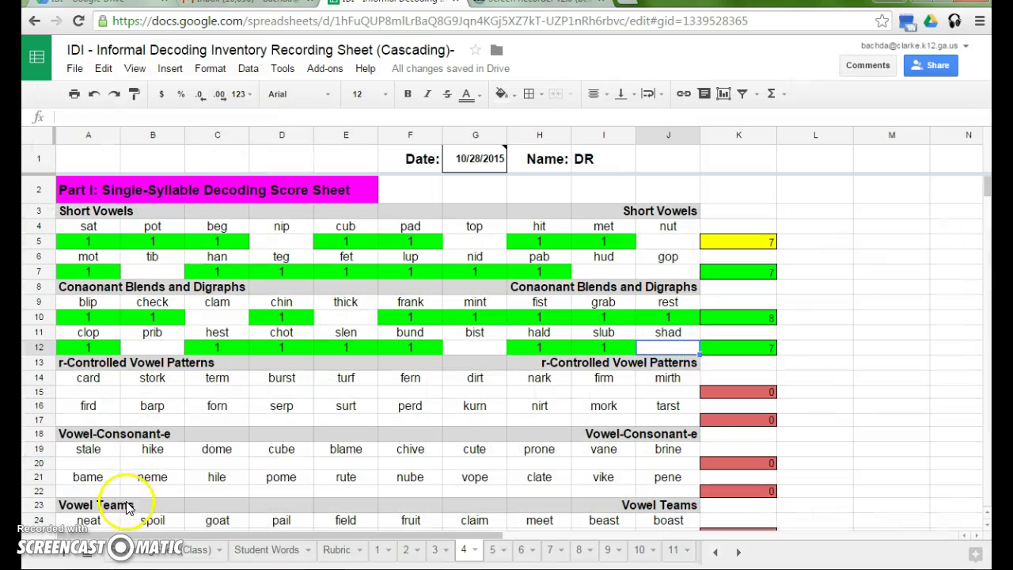
Return to the class recording sheet with the compiled student scores.
{"action": "left_click", "coordinate": [144, 554]}
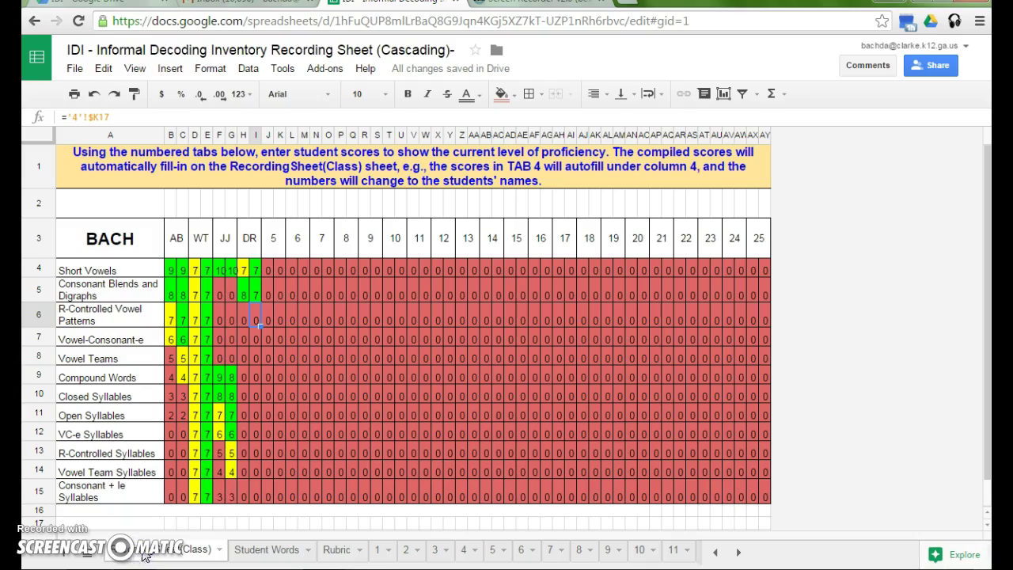